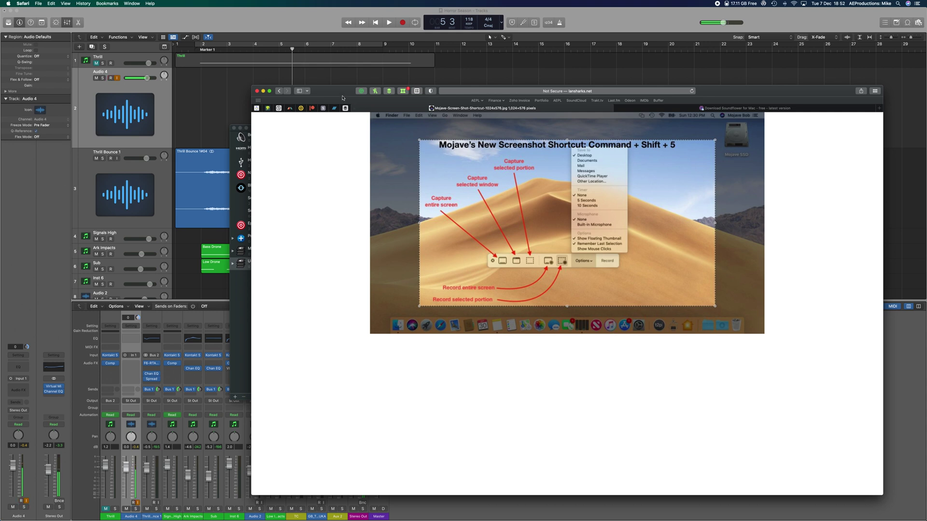
Nudge the Safari window, cancel the Screenshot toolbar, and show the Download Soundflower for Mac page
left_click_drag(343, 98, 332, 90)
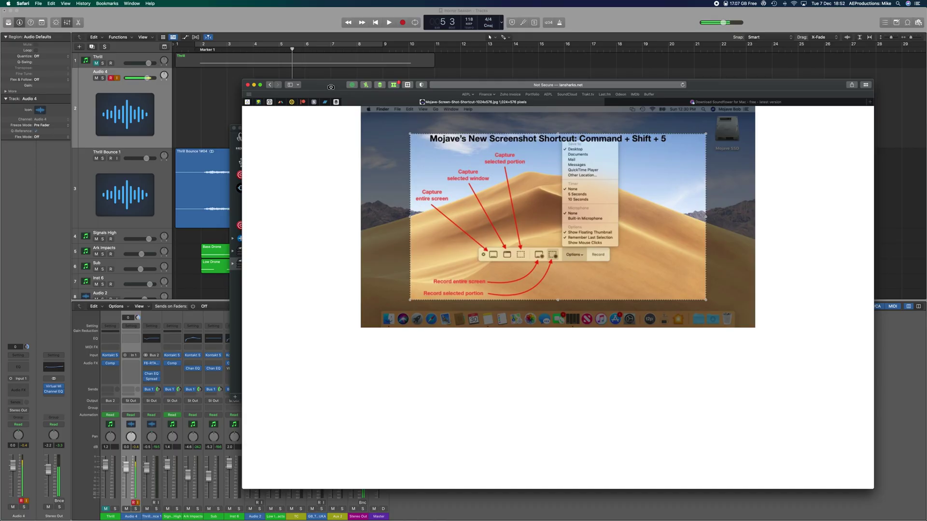
key("super+shift+5")
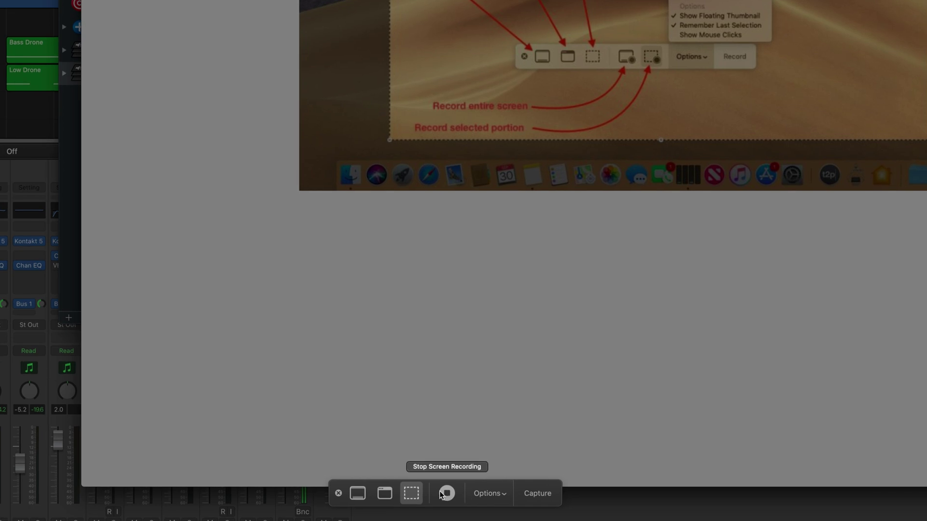
left_click(498, 497)
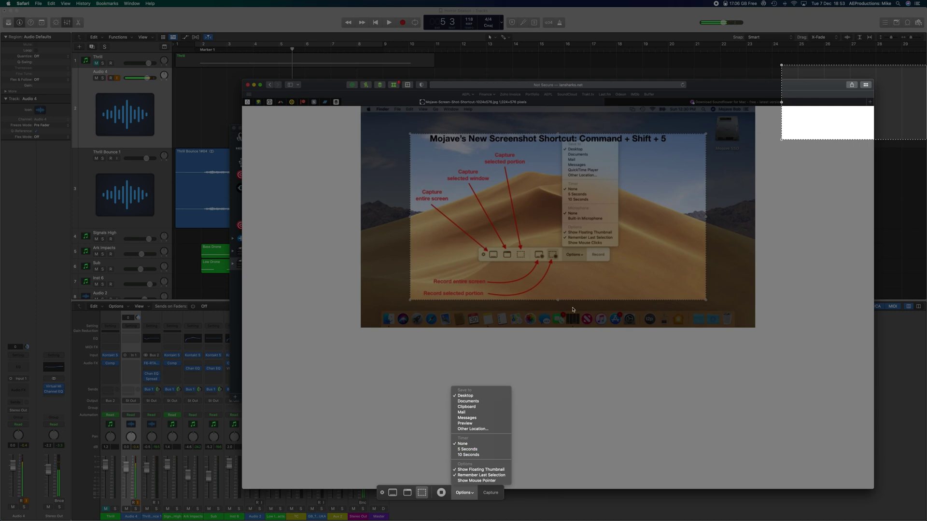
left_click(687, 159)
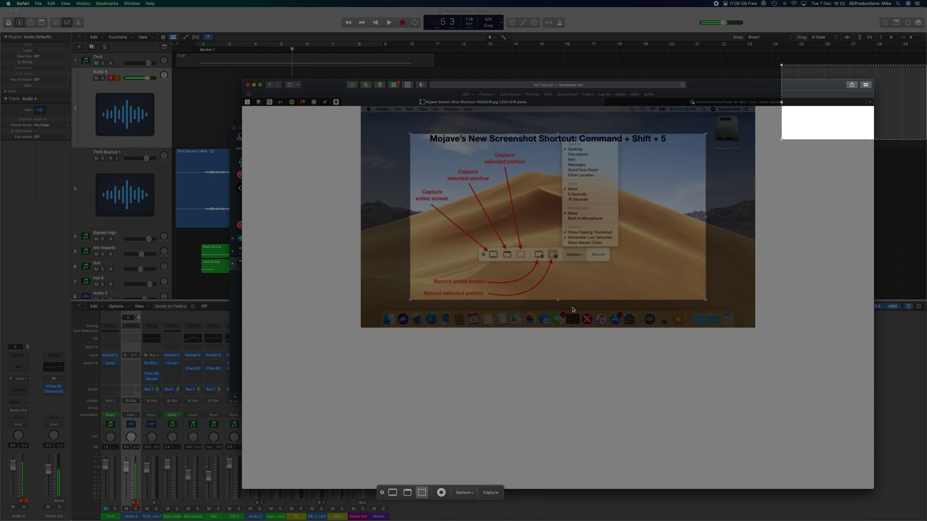
key("Escape")
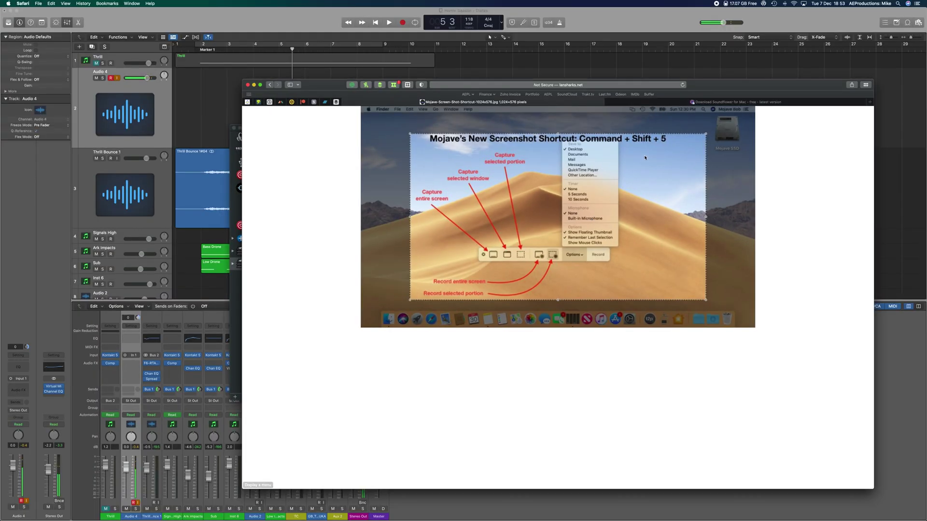
left_click(705, 102)
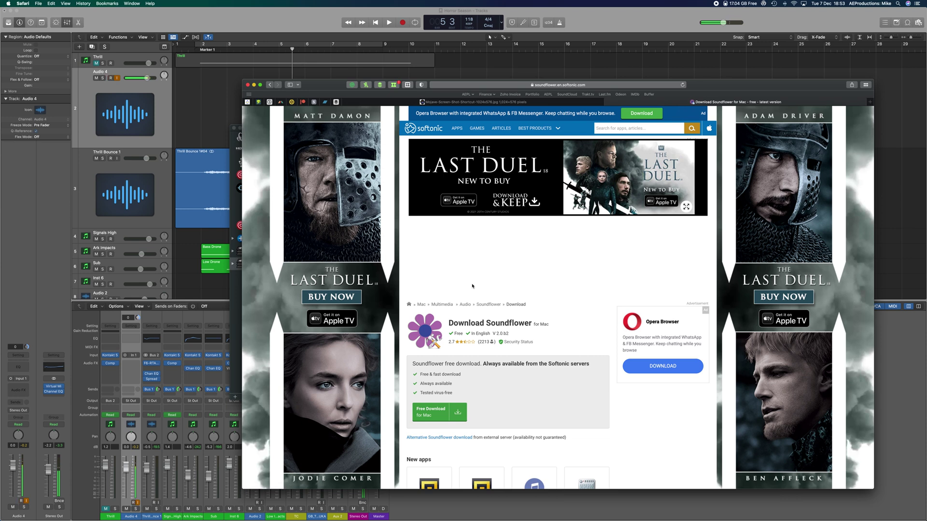
Launch Audio MIDI Setup by searching 'audio' in Spotlight, then add a new Multi-Output Device
key("super+space")
type("aud")
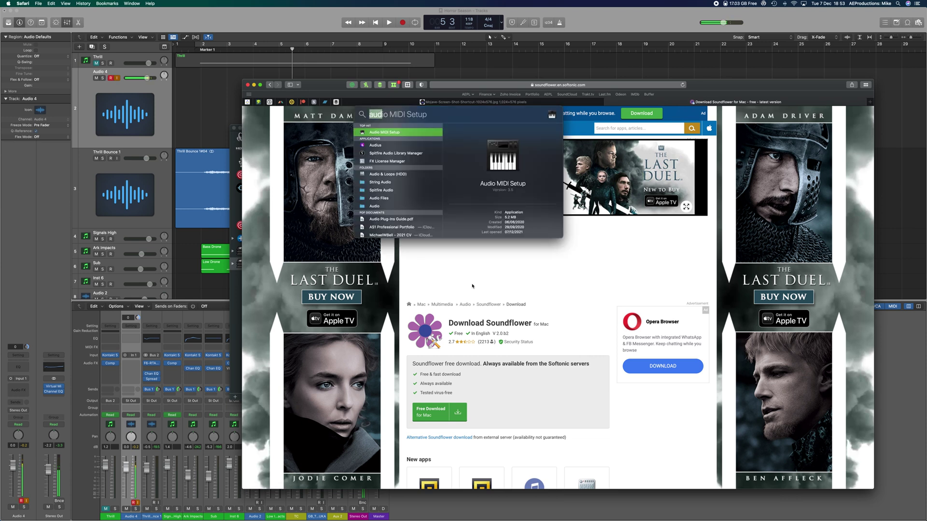
type("io")
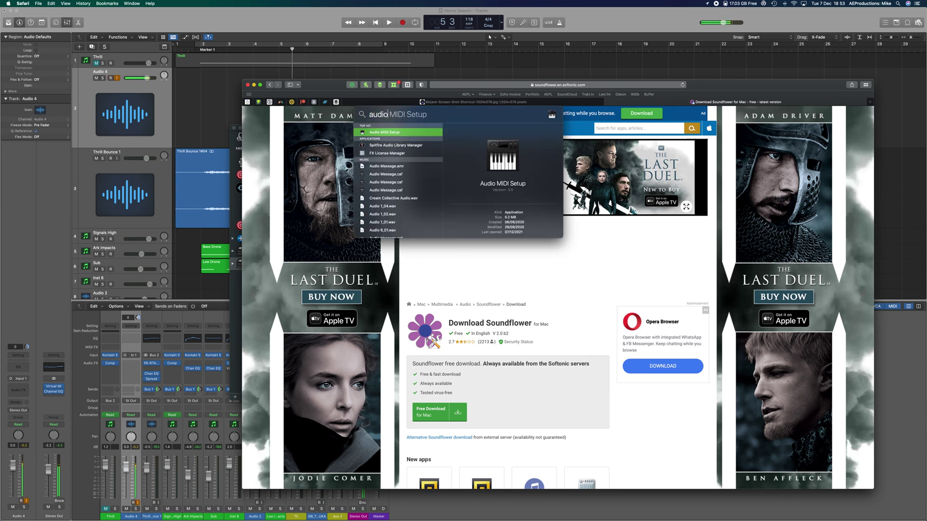
key("super+a")
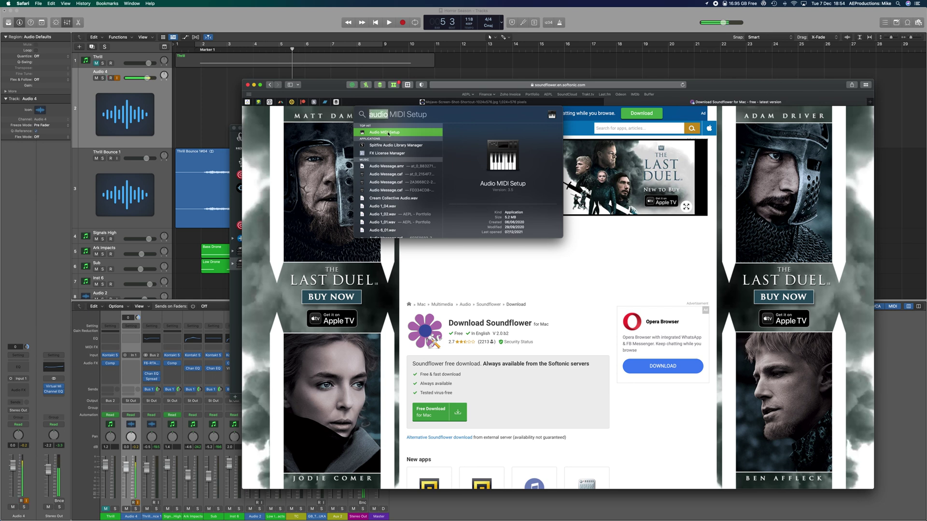
key("Return")
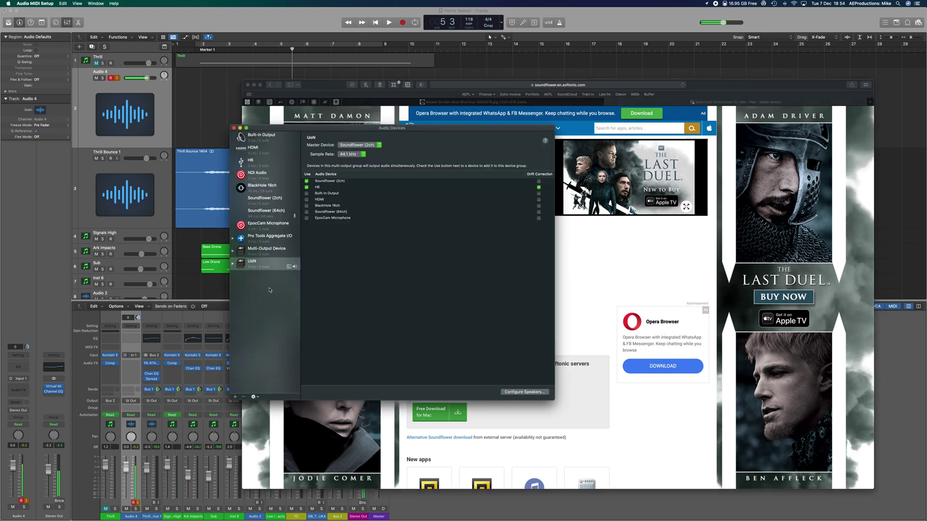
left_click(235, 398)
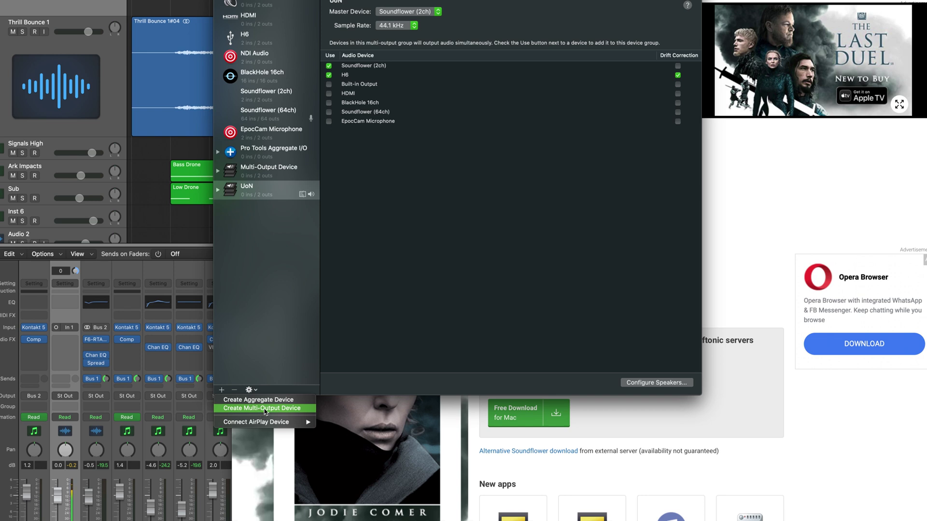
left_click(261, 410)
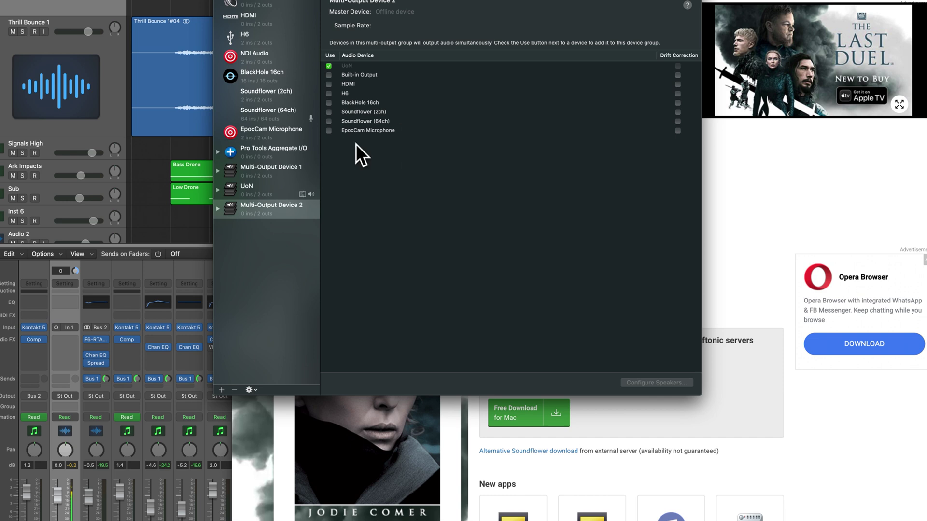
left_click(269, 213)
right_click(268, 213)
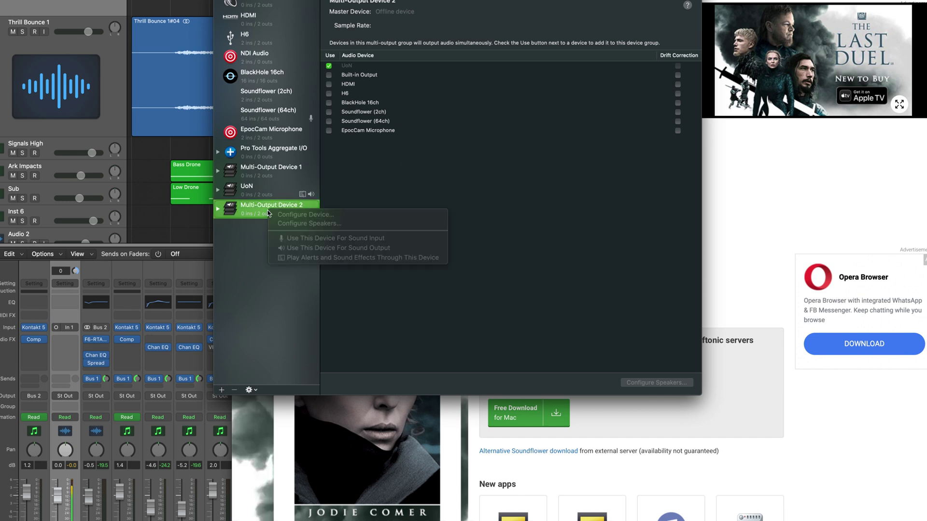
left_click(253, 212)
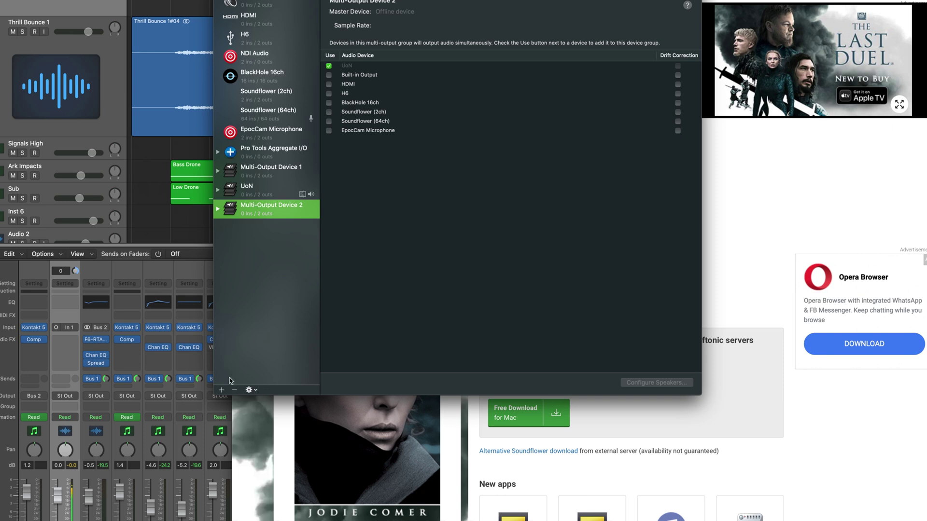
left_click(232, 390)
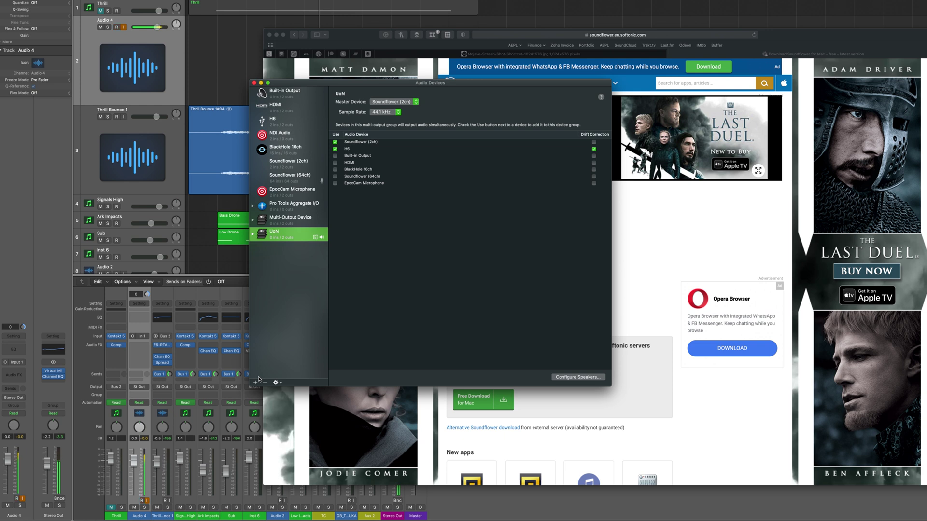
key("super+space")
Dismiss the add-device menu without creating anything and bring the Horror Session project in Logic Pro forward
key("Return")
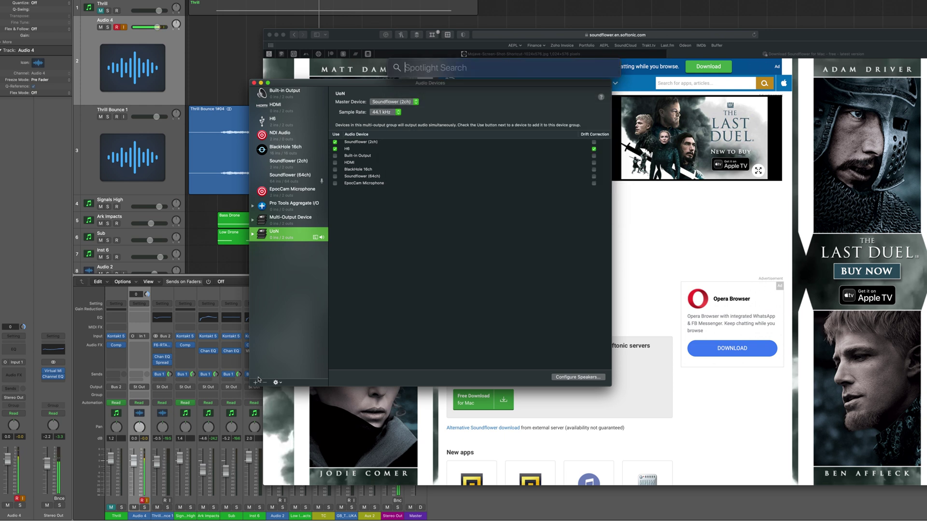
left_click(255, 383)
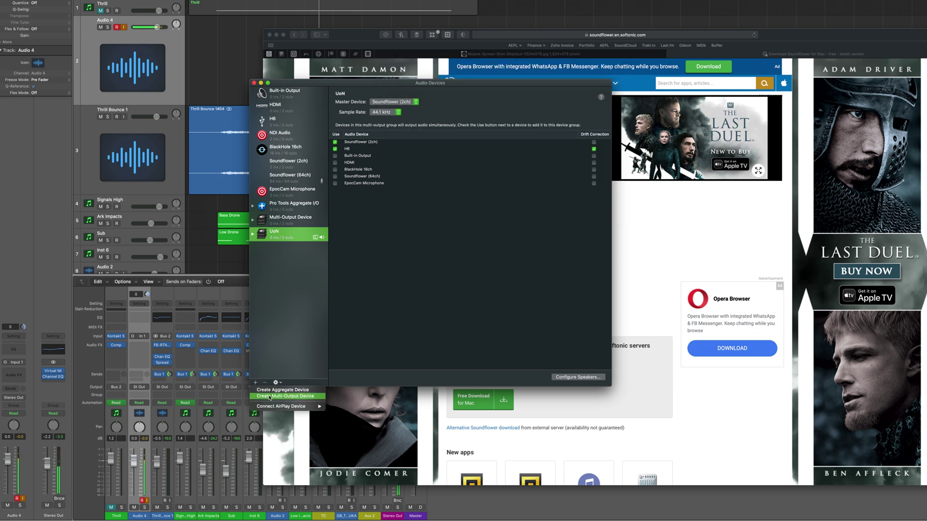
left_click(446, 256)
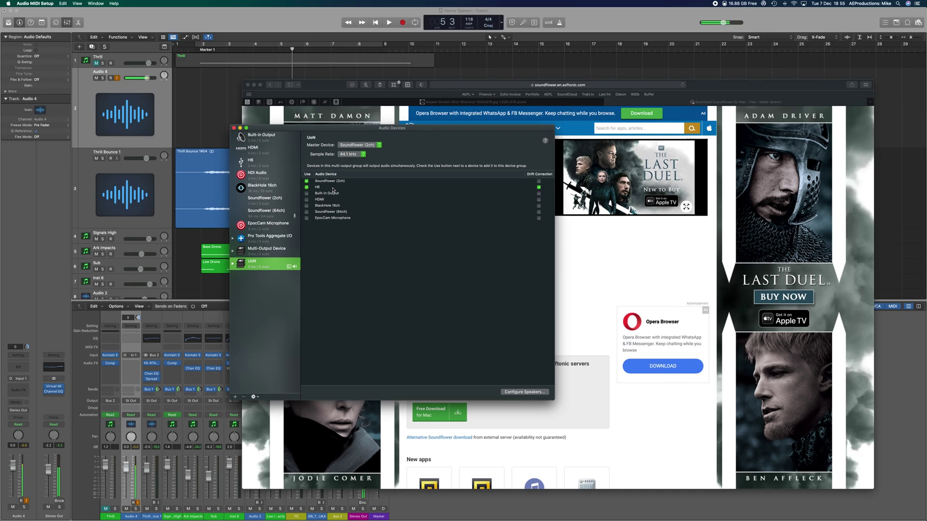
left_click(51, 21)
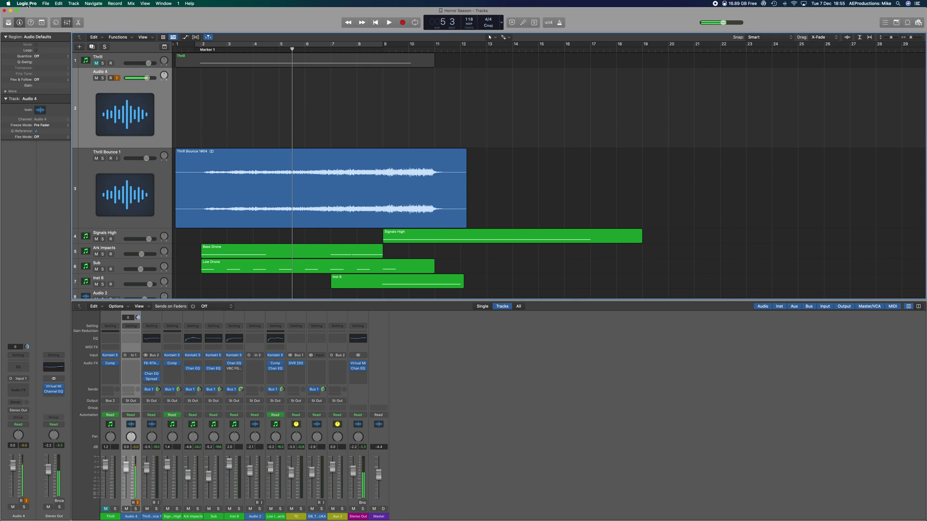
left_click(27, 3)
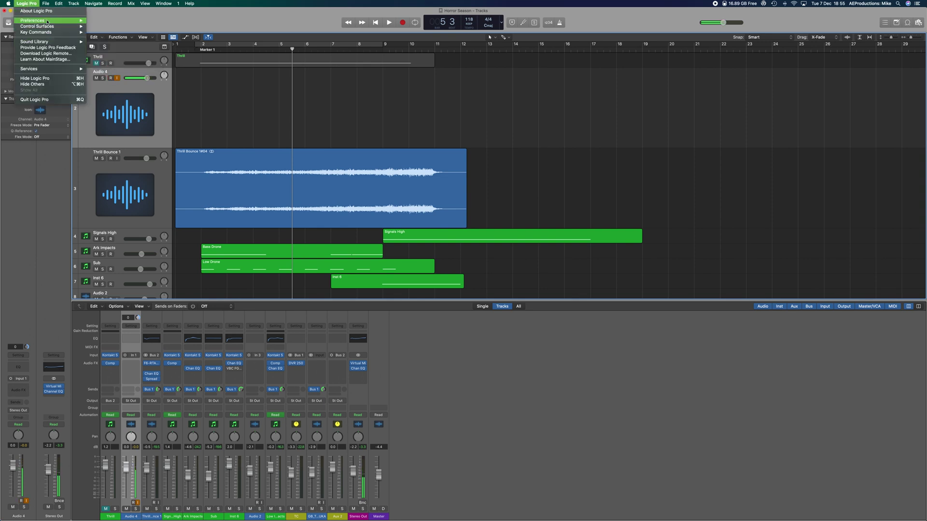
mouse_move(68, 21)
left_click(109, 27)
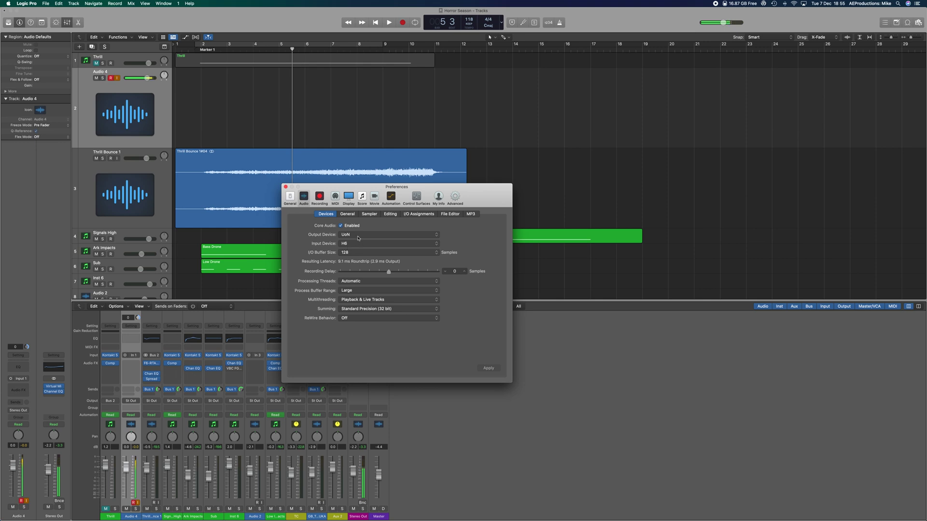
left_click(358, 236)
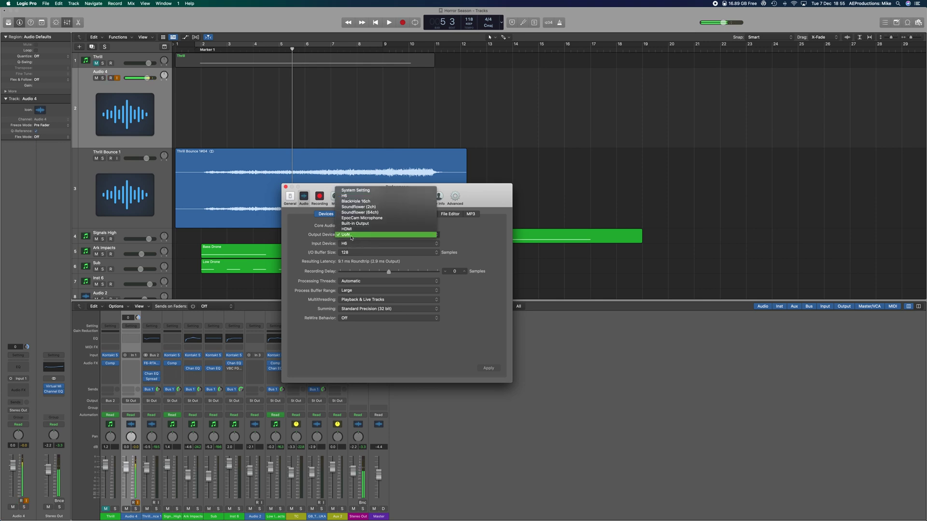
left_click(314, 238)
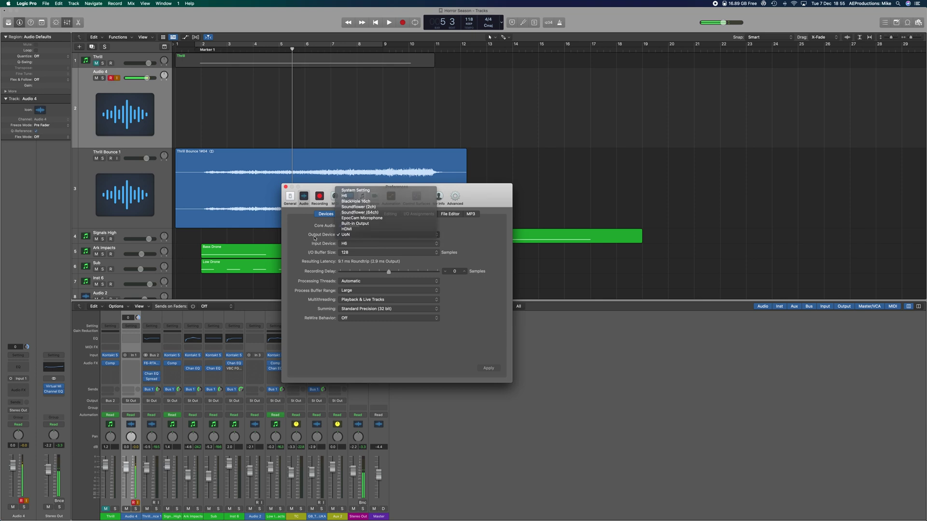
left_click(285, 187)
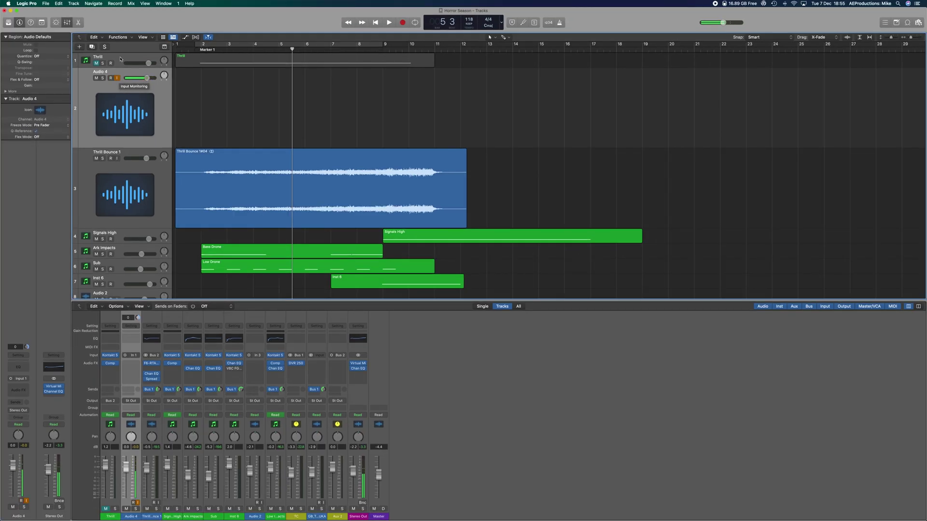
left_click(114, 4)
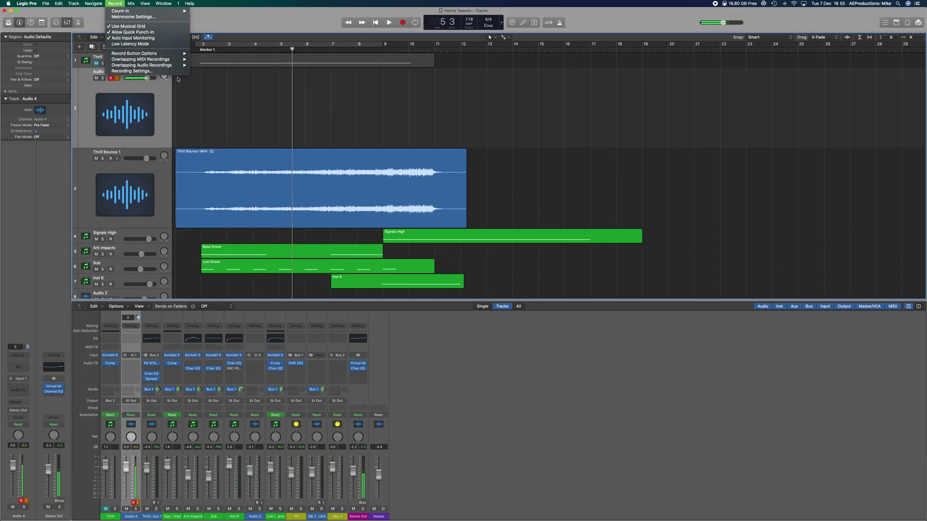
Play the session from bar 1 to about bar 4, then return the playhead to bar 1
left_click(206, 99)
key("Return")
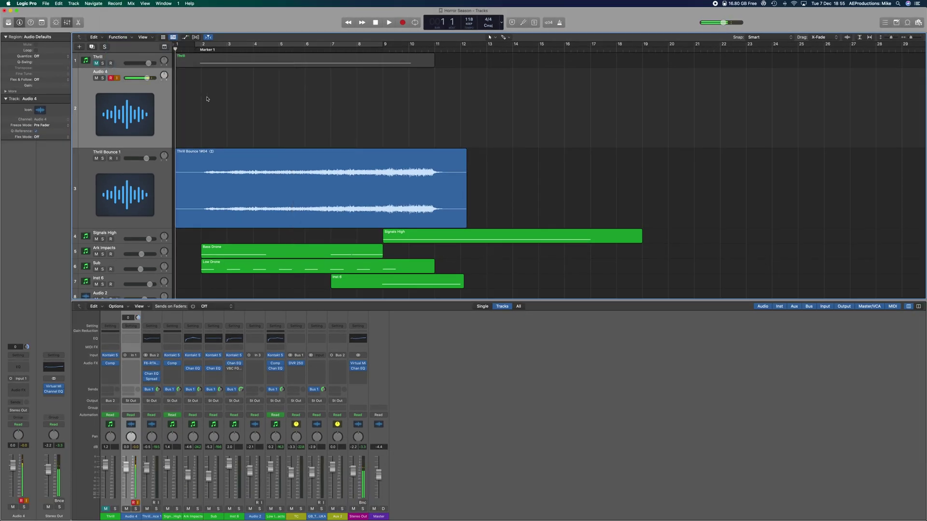
key("space")
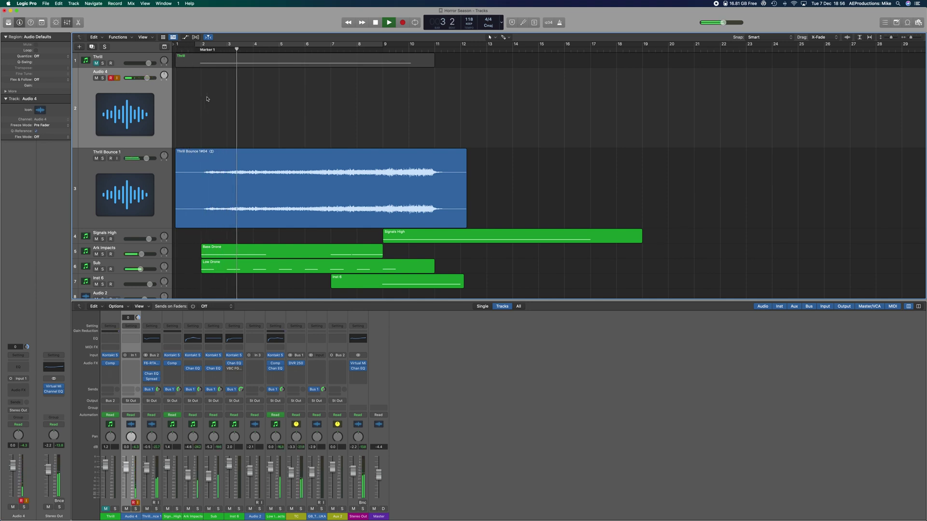
key("space")
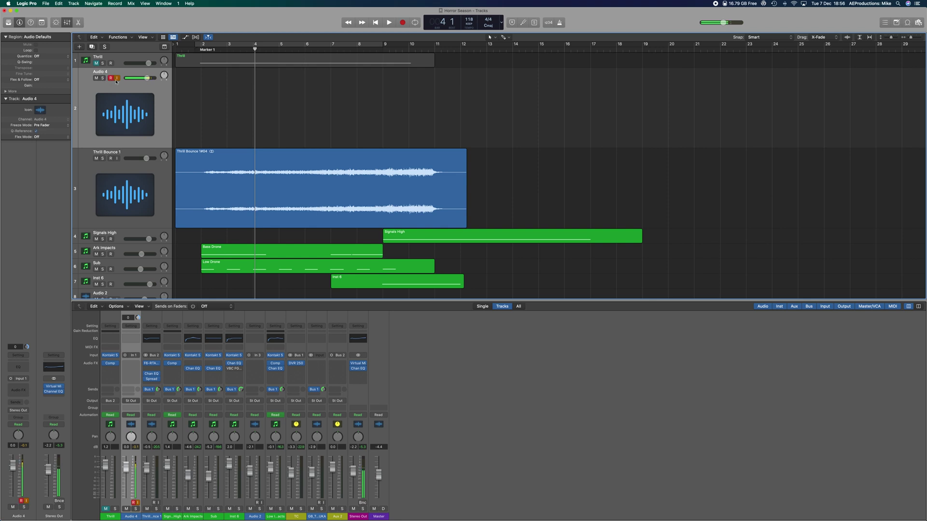
key("Return")
Record the 'Horror Season_4#04' voice region on Audio 4 across bars 1–6, then play it back with the session
key("r")
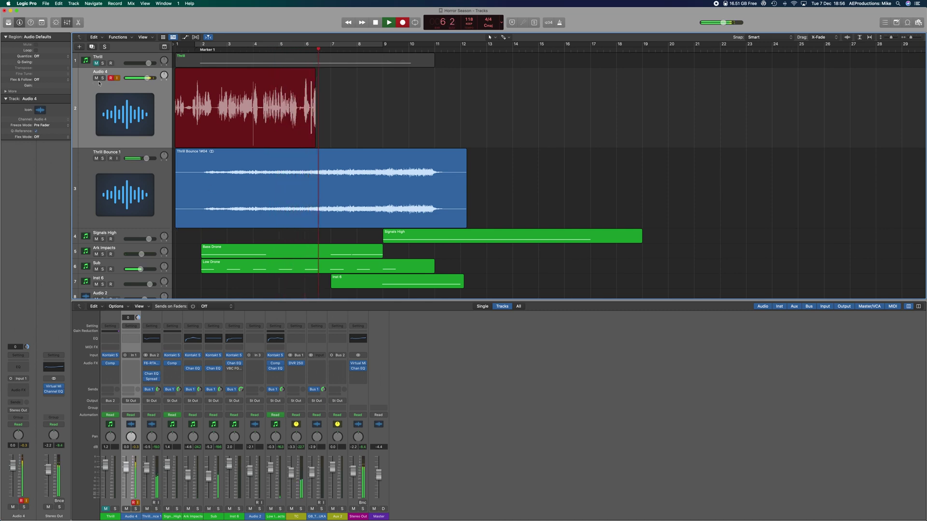
key("space")
scroll(352, 115, "down", 1)
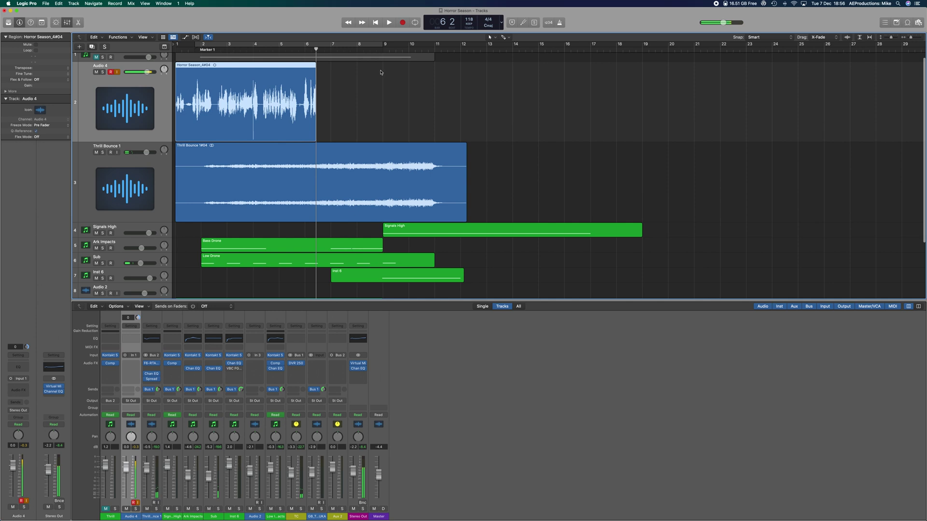
key("space")
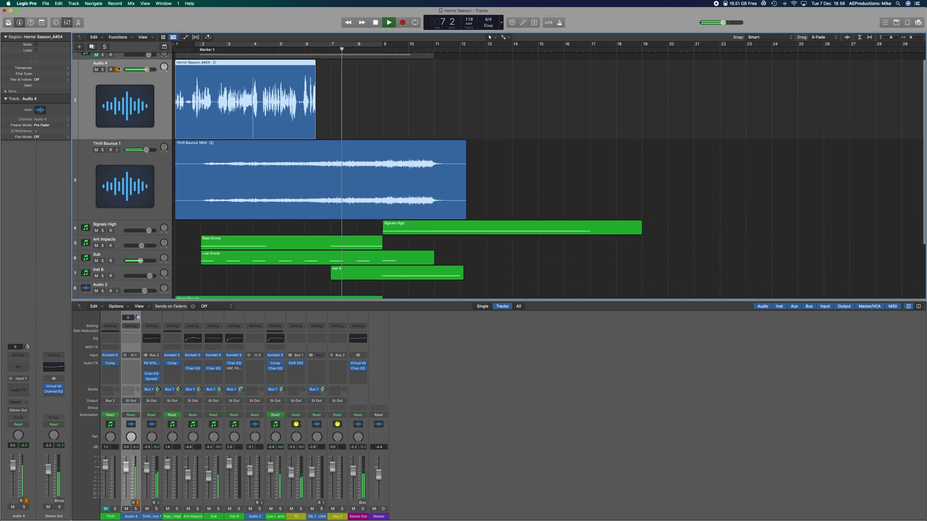
scroll(362, 137, "down", 3)
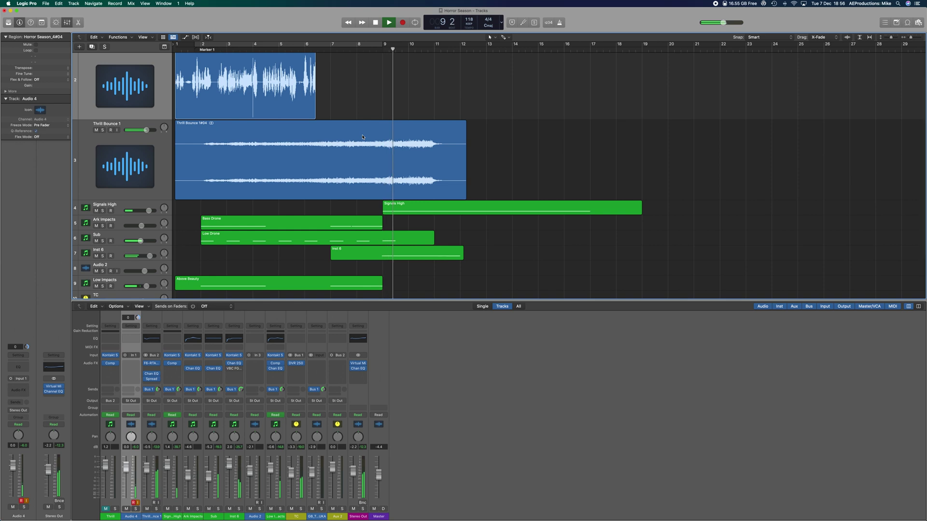
key("space")
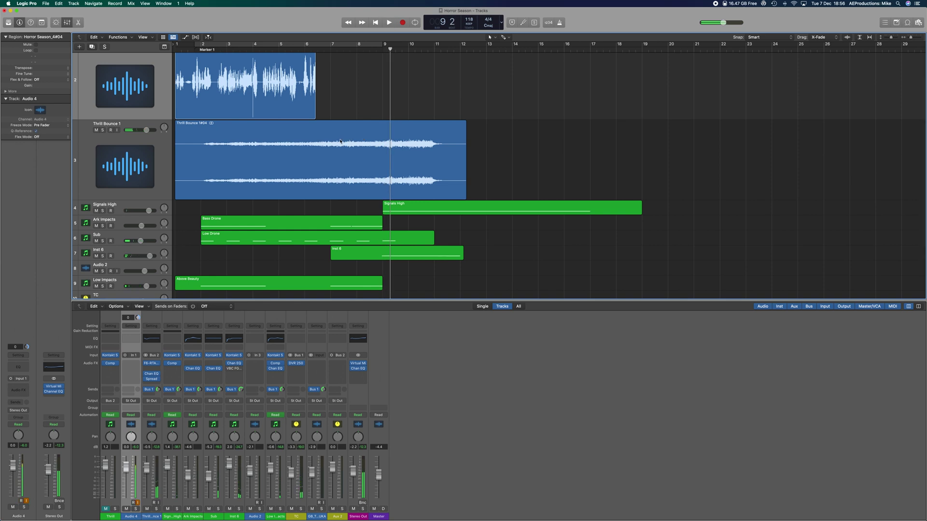